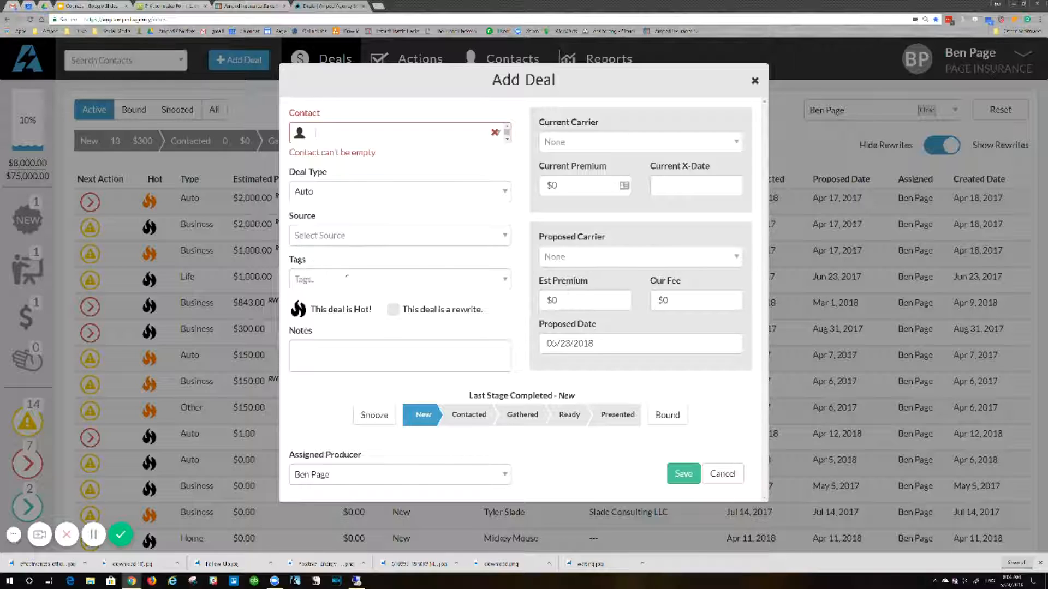
Search by full name for the new deal's contact and assign the second exact match.
{"action": "left_click", "coordinate": [400, 132]}
{"action": "type", "text": "Mickey Mouse"}
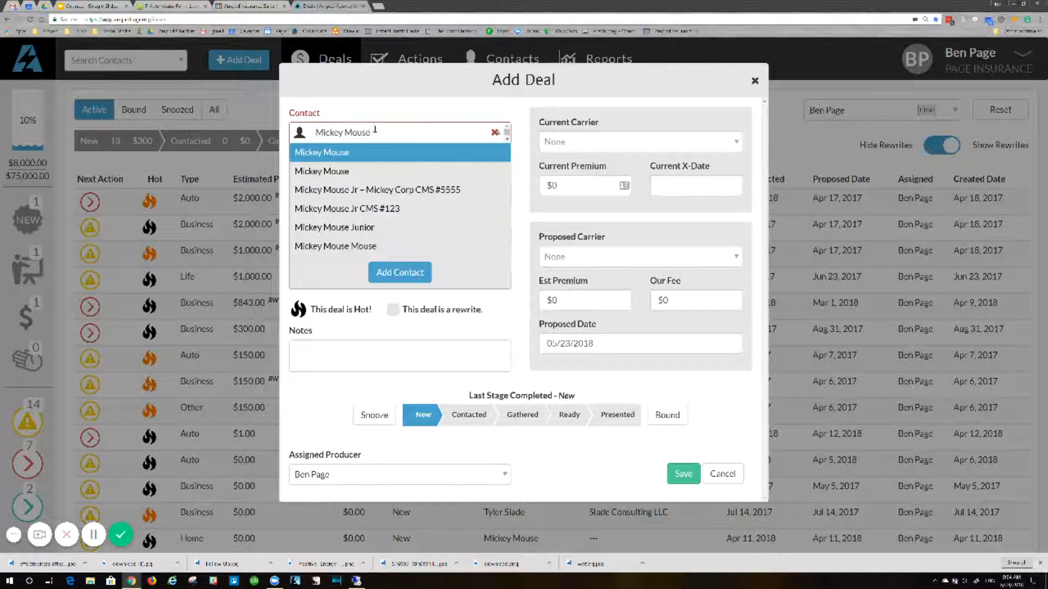
{"action": "left_click", "coordinate": [346, 170]}
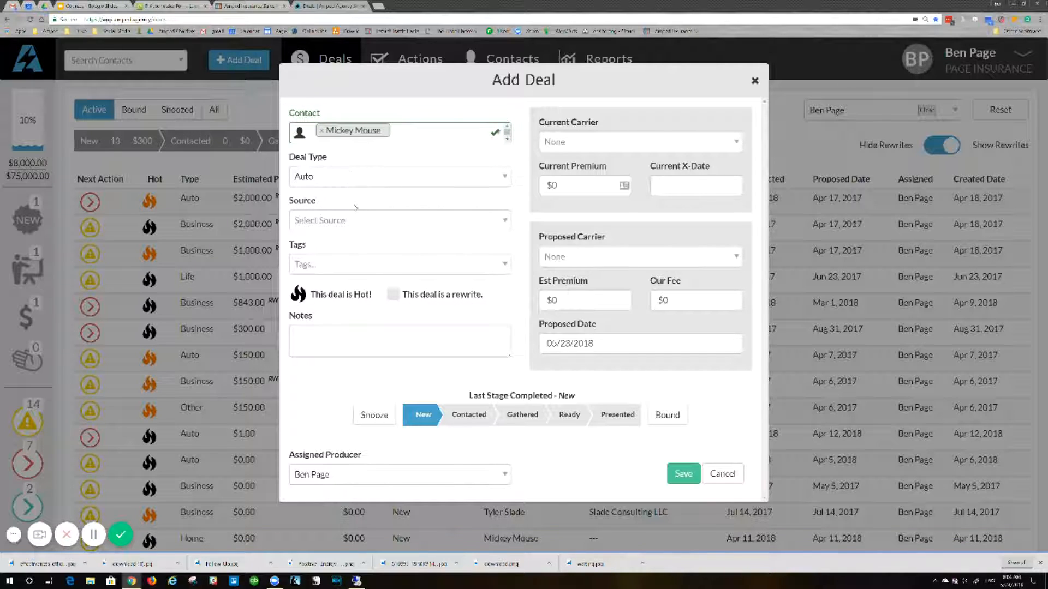
Set the new deal's source to Referrals.
{"action": "left_click", "coordinate": [349, 224]}
{"action": "scroll", "coordinate": [356, 300], "scroll_direction": "down", "scroll_amount": 3}
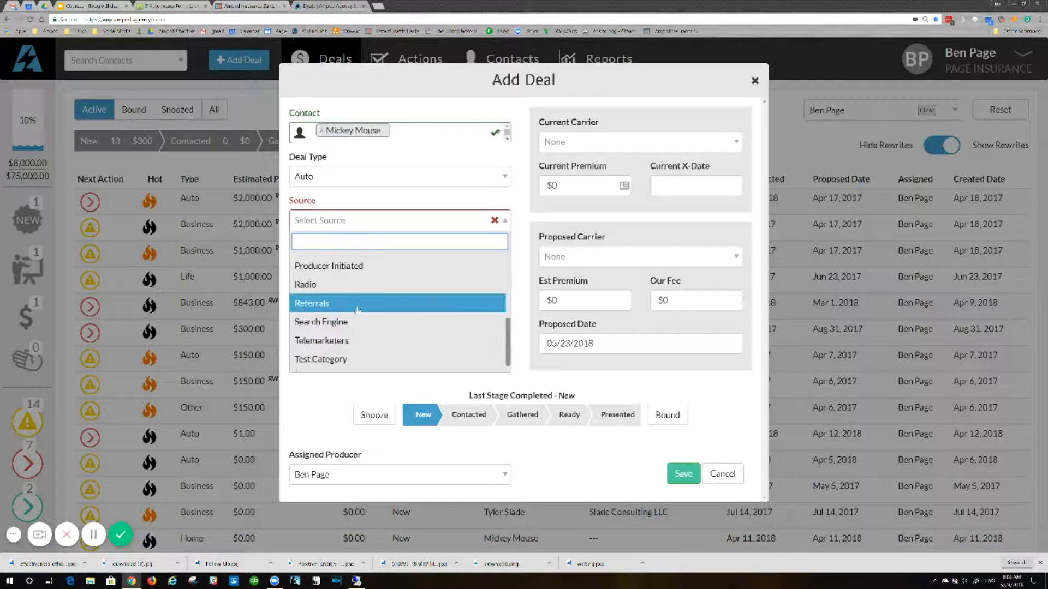
{"action": "left_click", "coordinate": [357, 308]}
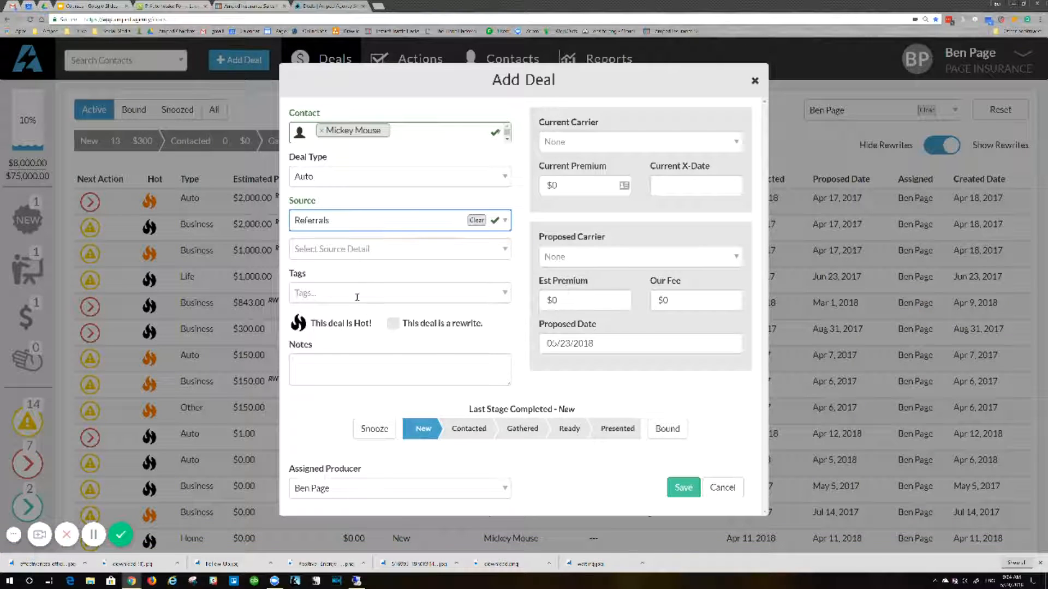
Search for the referrer by first name, pick the first match as the source detail, and save the deal.
{"action": "left_click", "coordinate": [371, 254]}
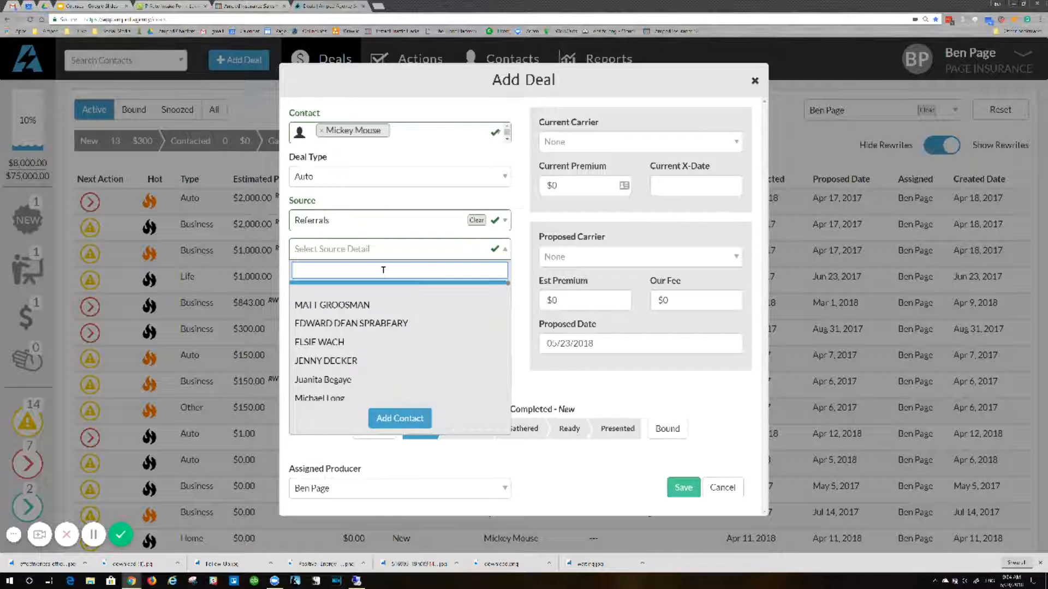
{"action": "type", "text": "Donald"}
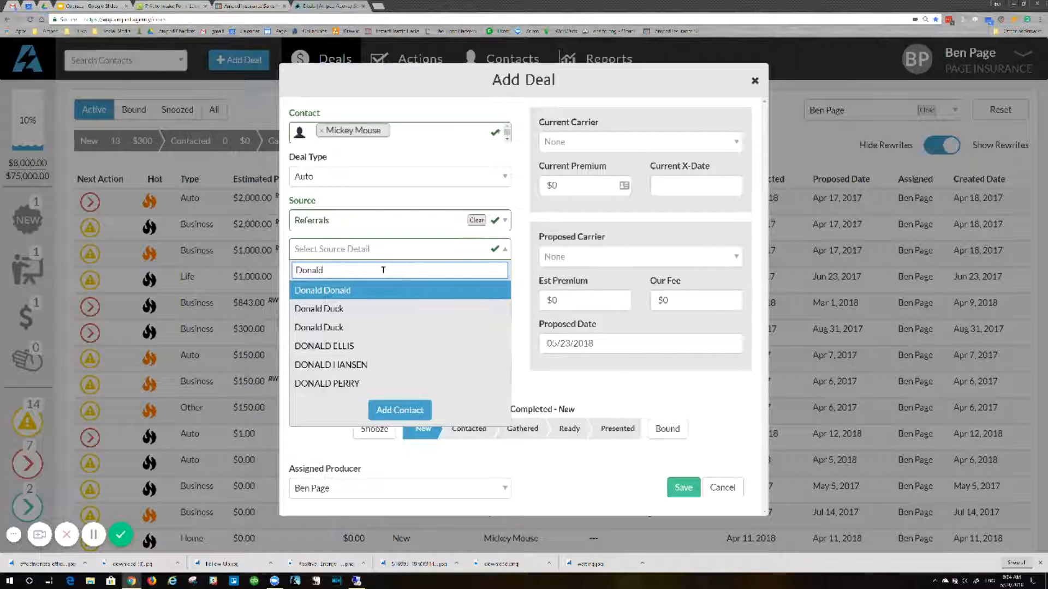
{"action": "left_click", "coordinate": [343, 290]}
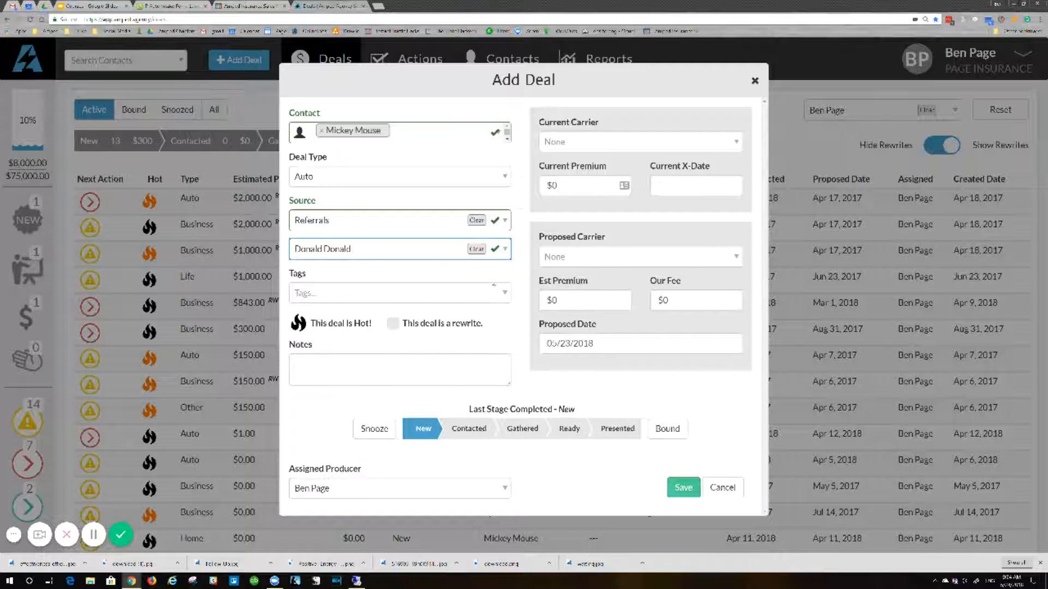
{"action": "left_click", "coordinate": [682, 488]}
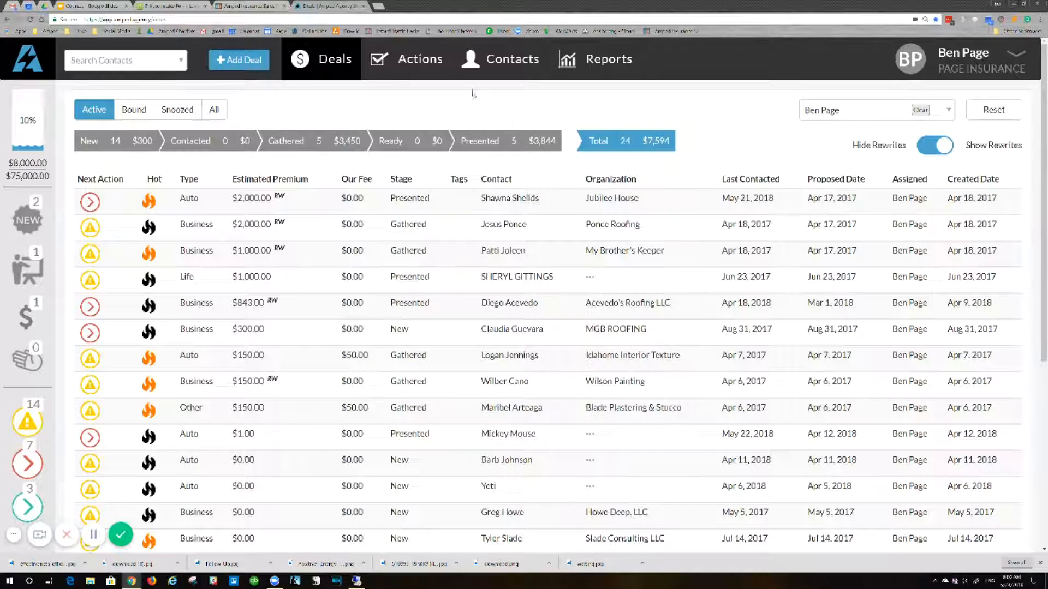
Check the list of actions due today and open the account's Auto Actions settings.
{"action": "left_click", "coordinate": [443, 71]}
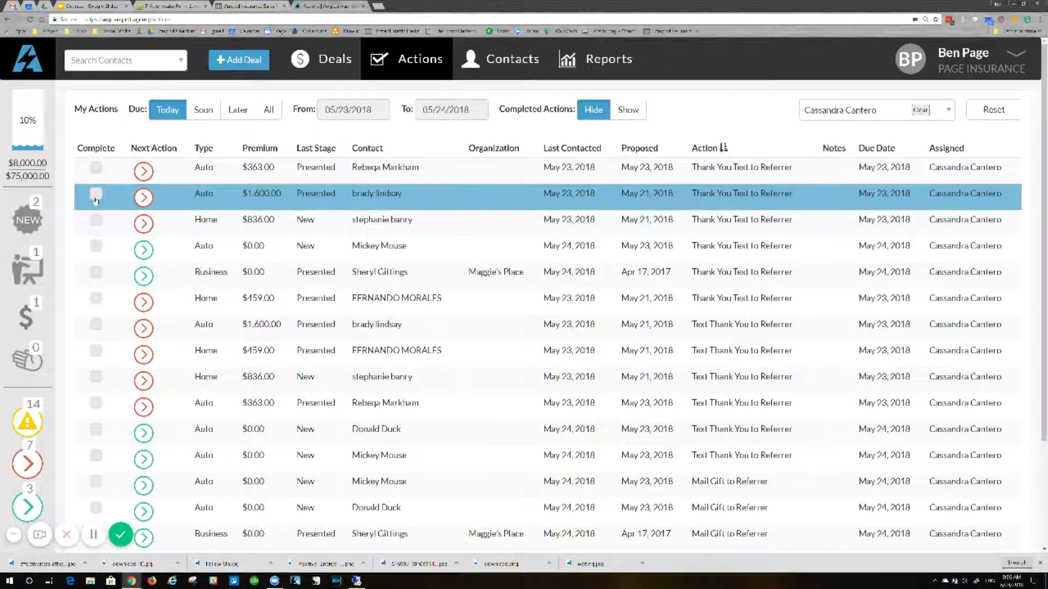
{"action": "left_click", "coordinate": [1022, 59]}
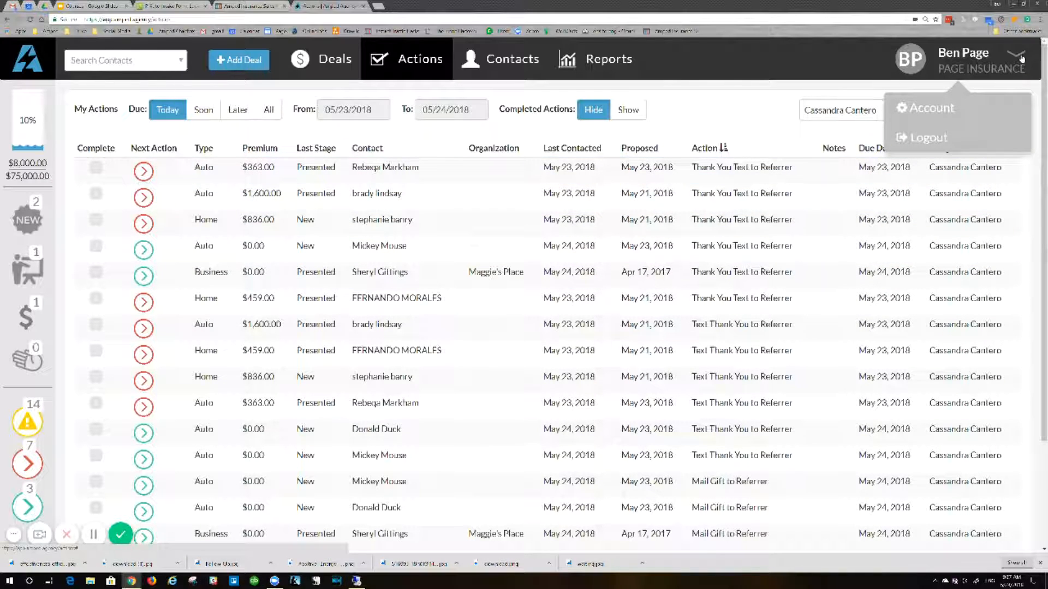
{"action": "left_click", "coordinate": [947, 109]}
{"action": "left_click", "coordinate": [93, 226]}
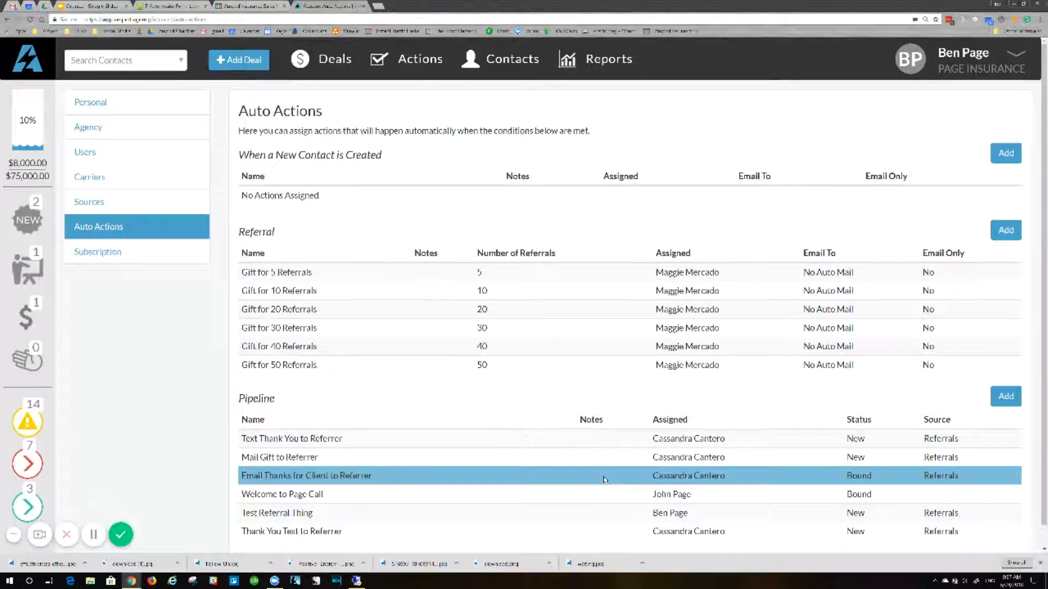
Start a new pipeline auto action with status New and source Referrals.
{"action": "left_click", "coordinate": [1006, 396]}
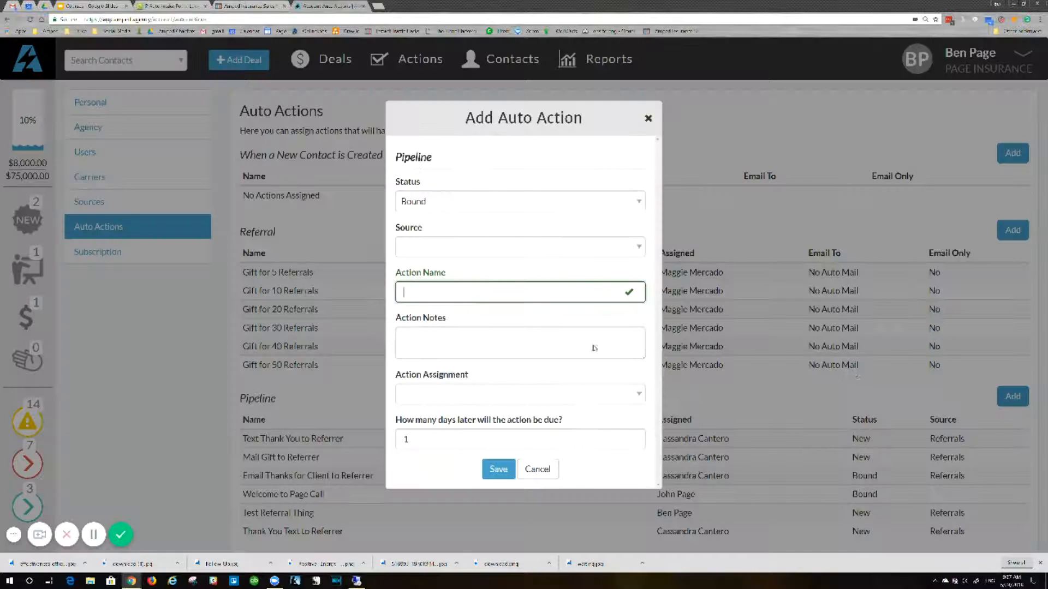
{"action": "left_click", "coordinate": [429, 206]}
{"action": "left_click", "coordinate": [432, 222]}
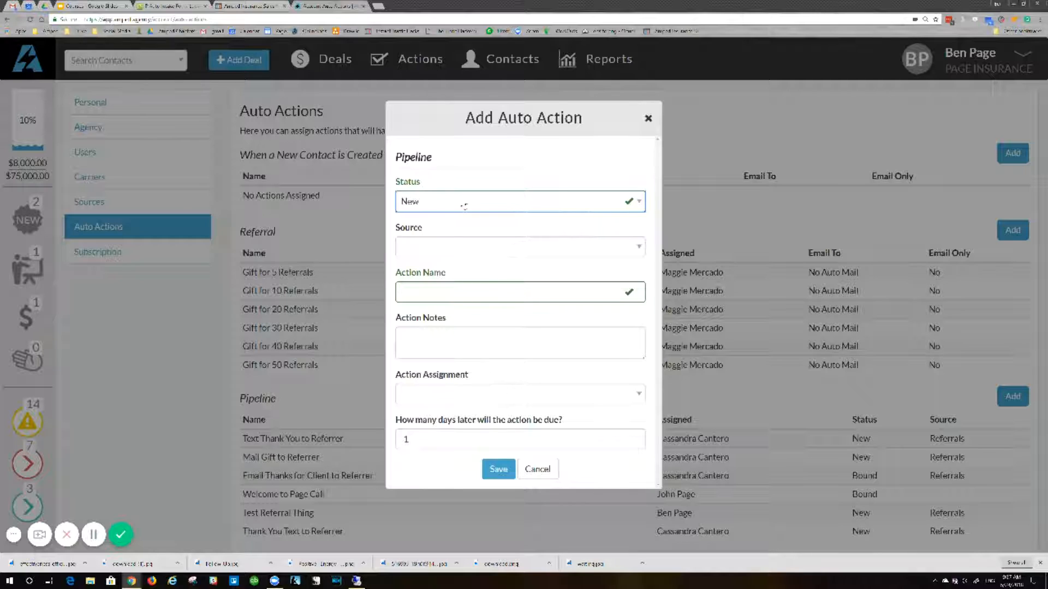
{"action": "left_click", "coordinate": [485, 252]}
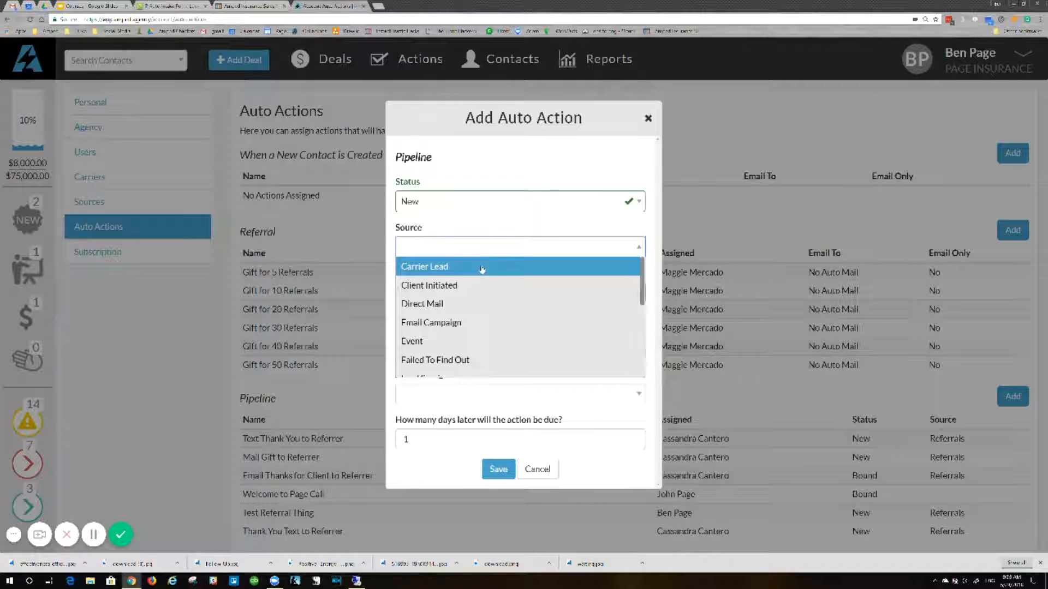
{"action": "scroll", "coordinate": [502, 317], "scroll_direction": "down", "scroll_amount": 4}
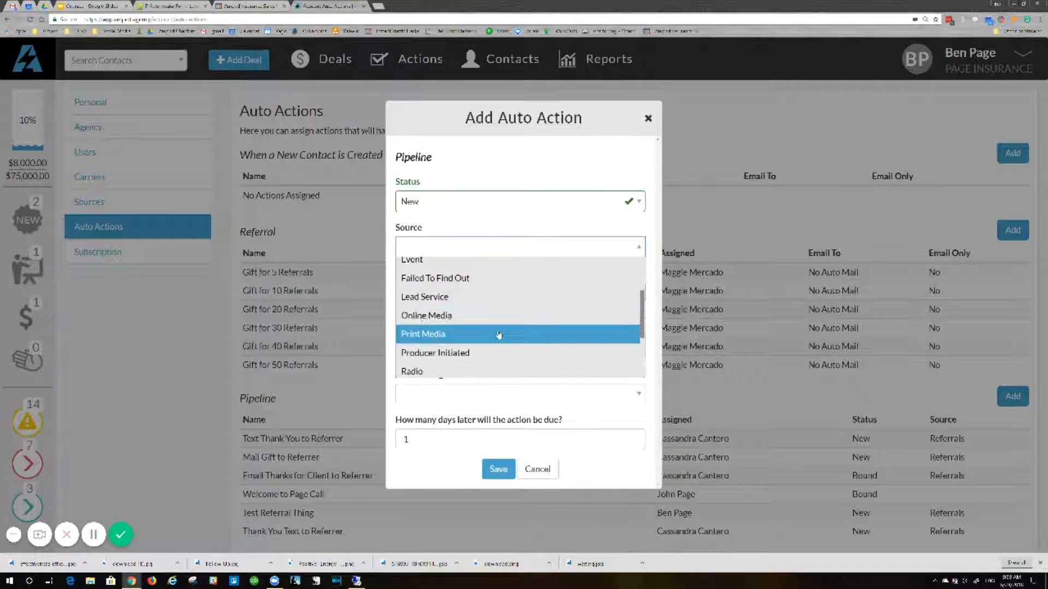
{"action": "scroll", "coordinate": [500, 334], "scroll_direction": "down", "scroll_amount": 1}
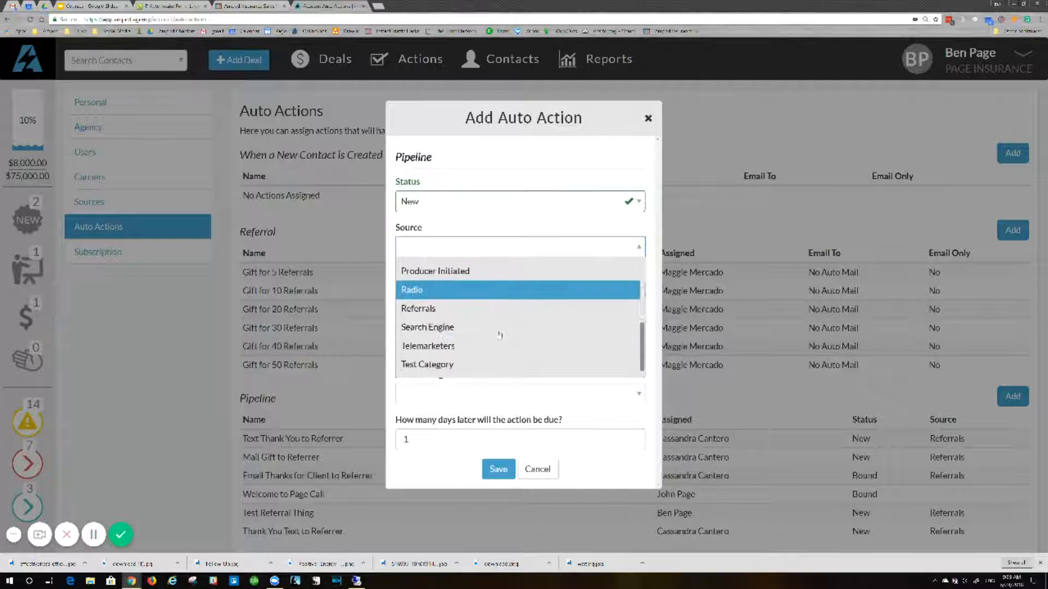
{"action": "left_click", "coordinate": [482, 309]}
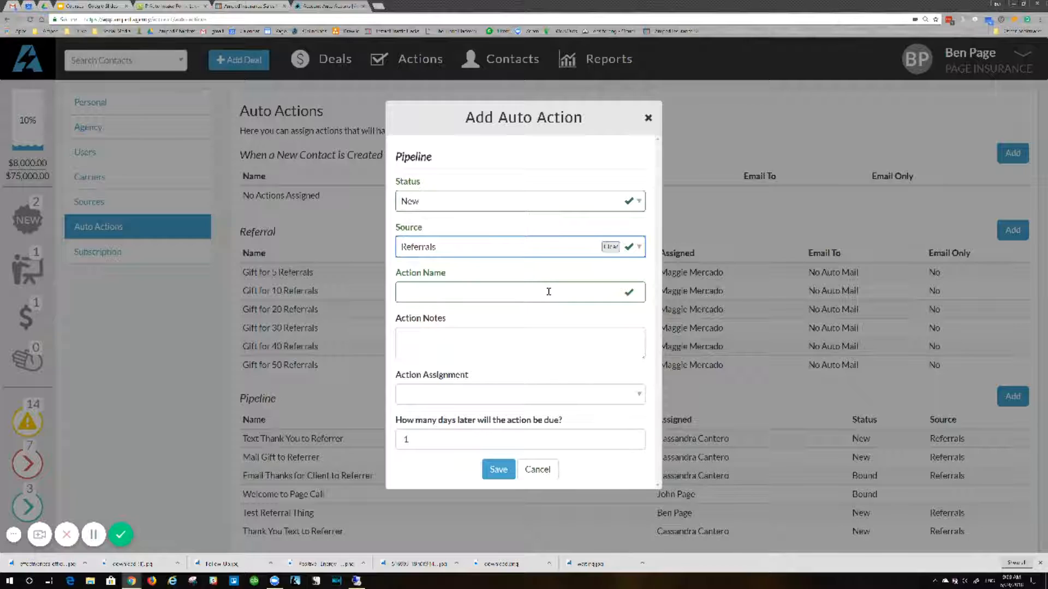
Check the new auto action's assignment choices and due-days setting, and discard it without saving.
{"action": "left_click", "coordinate": [453, 398]}
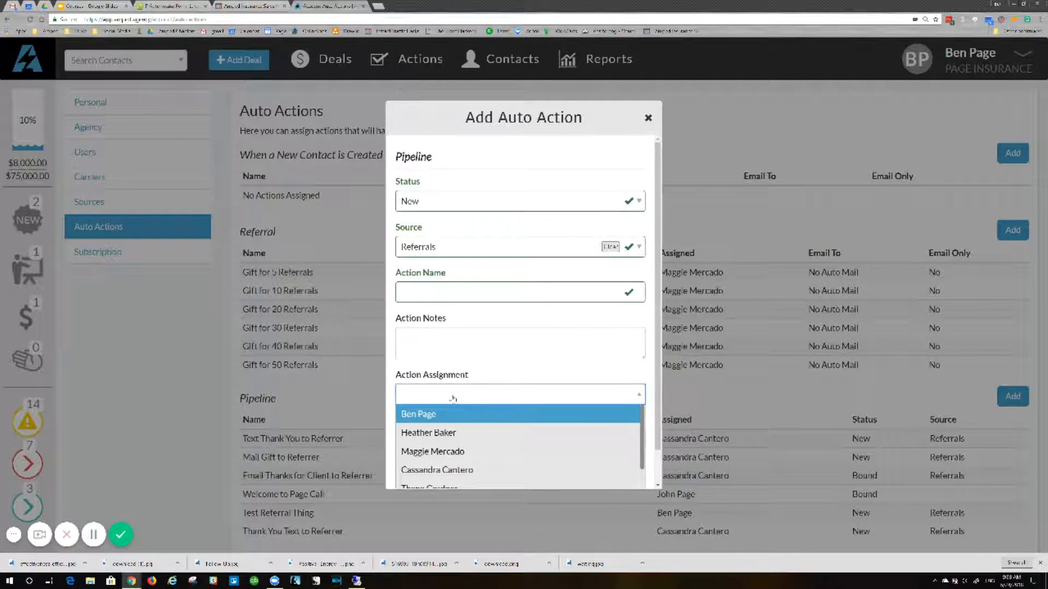
{"action": "left_click", "coordinate": [499, 414]}
{"action": "left_click", "coordinate": [453, 440]}
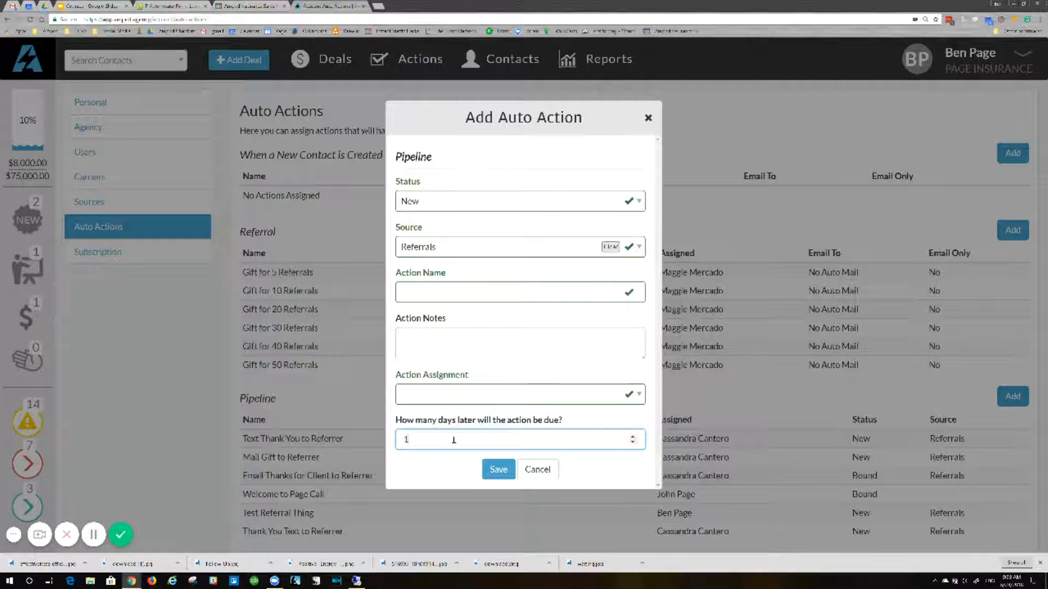
{"action": "double_click", "coordinate": [402, 441]}
{"action": "left_click", "coordinate": [539, 468]}
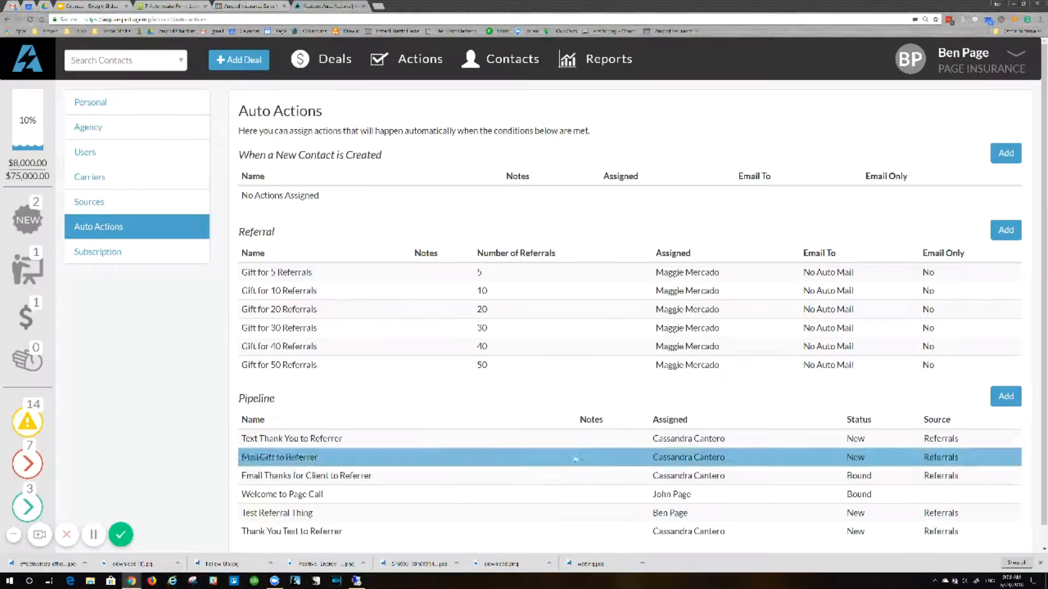
Examine the Text Thank You to Referrer and Mail Gift to Referrer pipeline actions, including the available status options, without saving.
{"action": "left_click", "coordinate": [565, 443]}
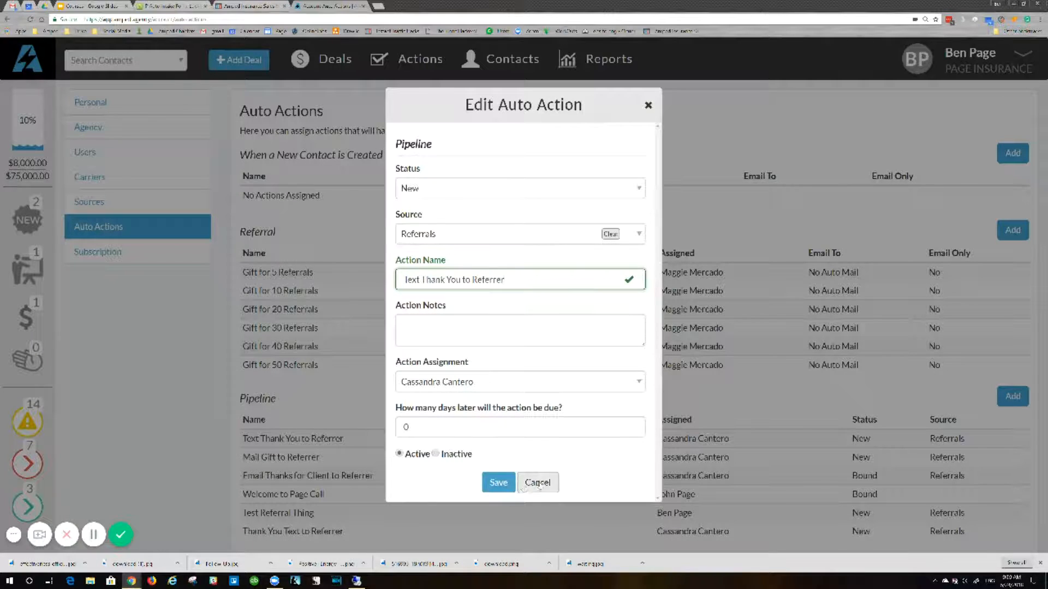
{"action": "left_click", "coordinate": [540, 483]}
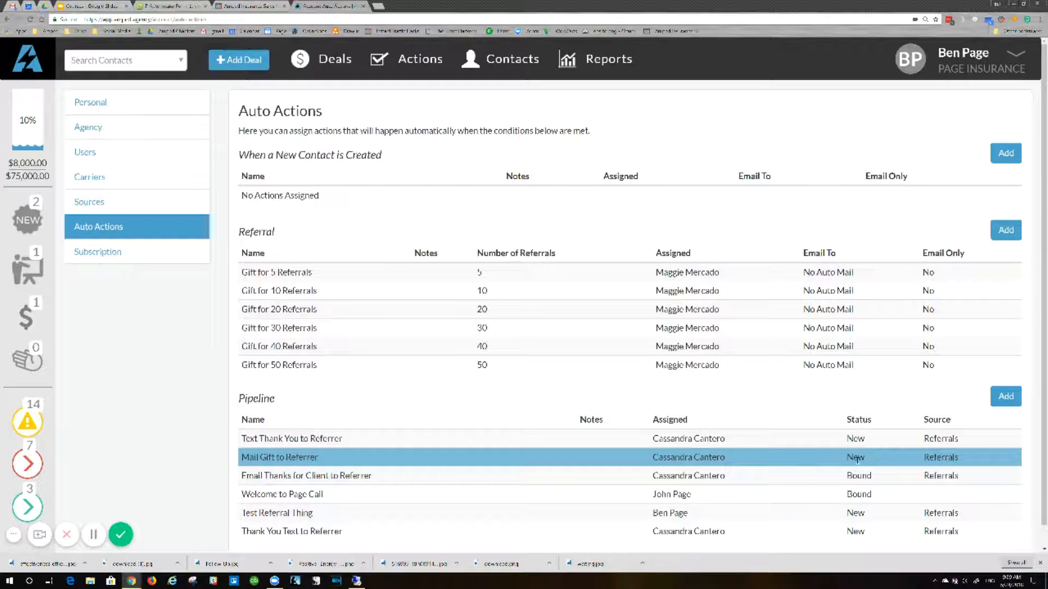
{"action": "left_click", "coordinate": [630, 458]}
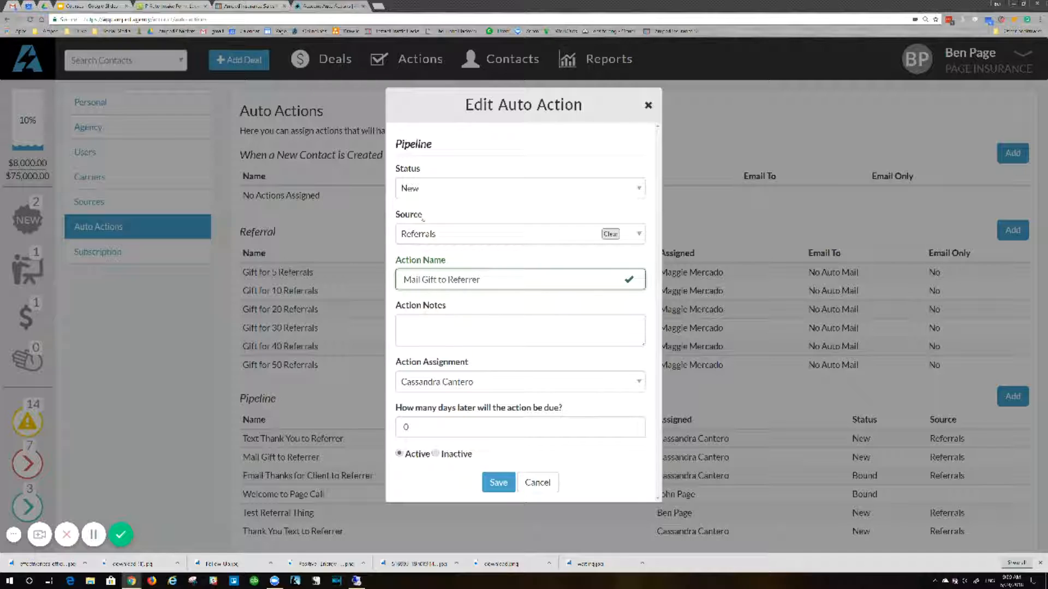
{"action": "left_click", "coordinate": [416, 192]}
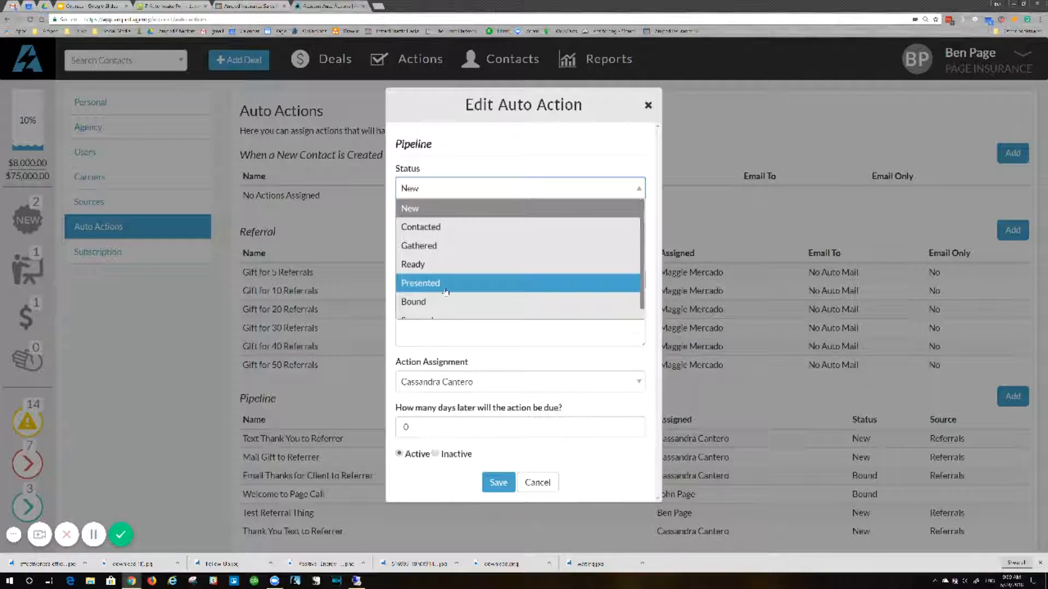
{"action": "left_click", "coordinate": [457, 213]}
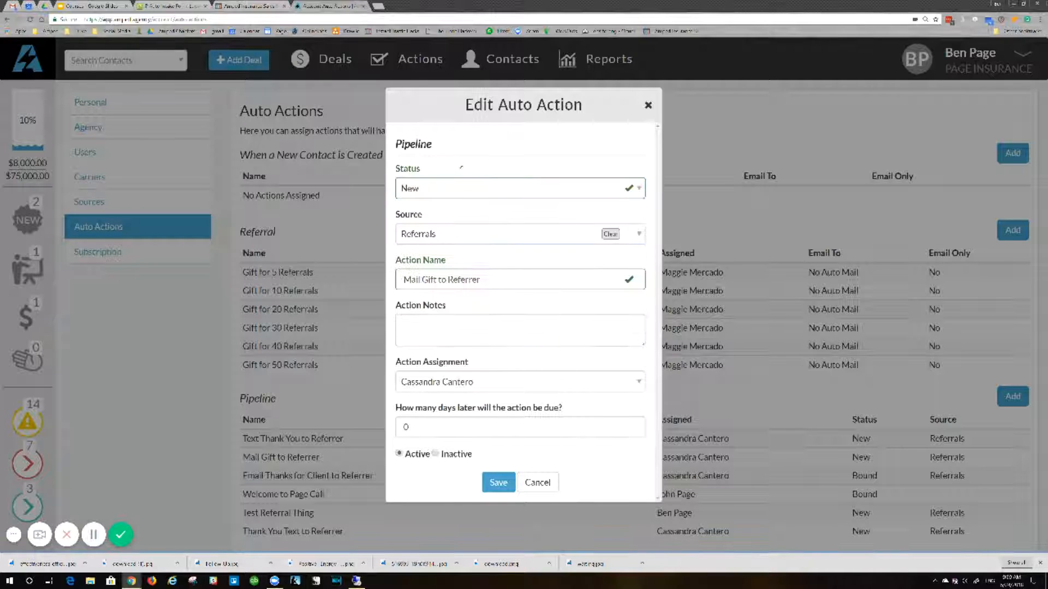
{"action": "left_click", "coordinate": [537, 482]}
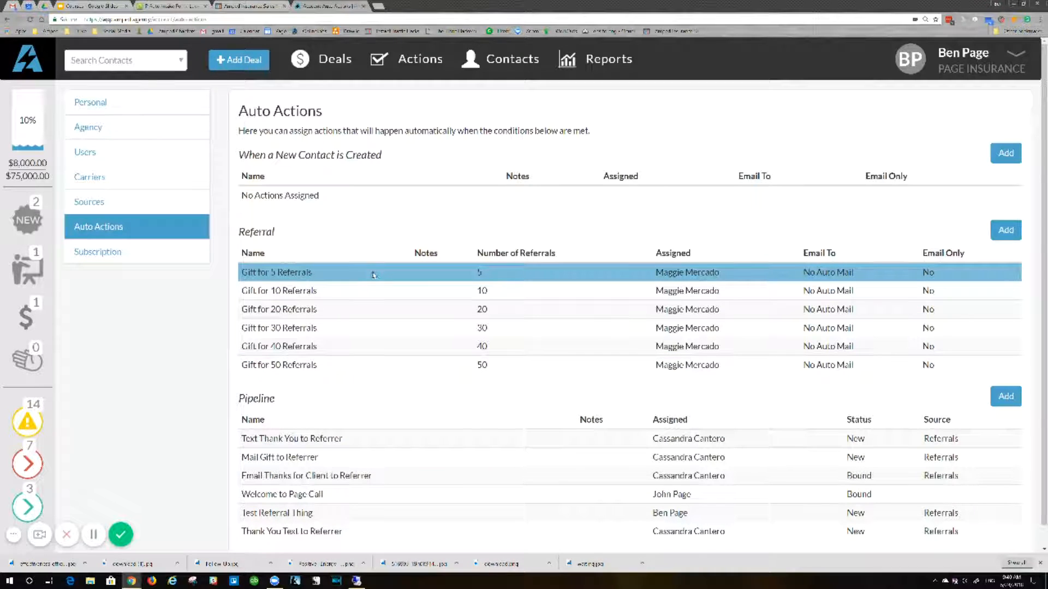
Examine the blank referral auto action form and the settings of the Gift for 5 Referrals action, without saving.
{"action": "left_click", "coordinate": [293, 272]}
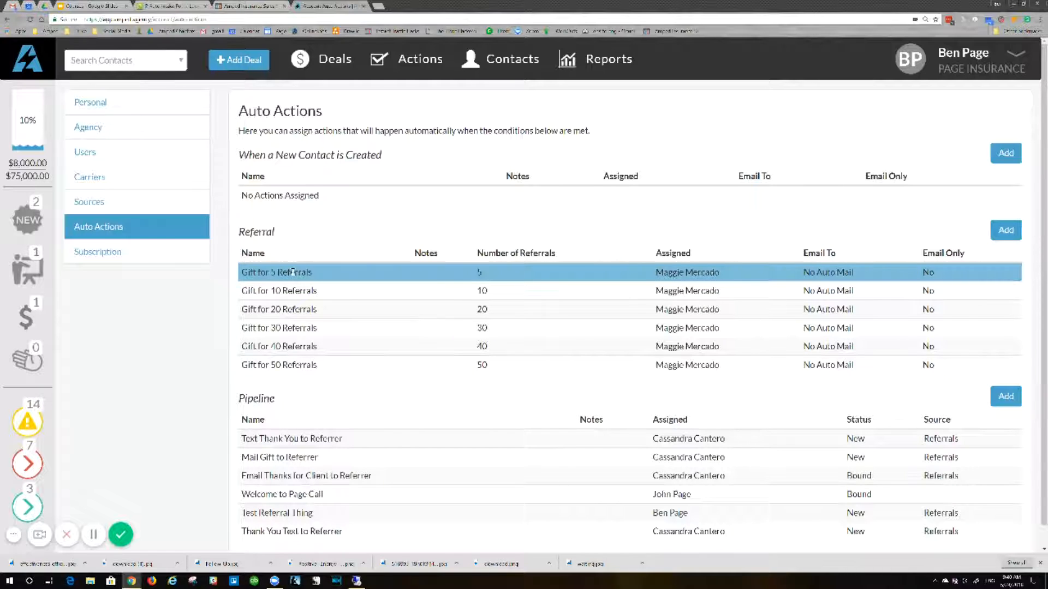
{"action": "left_click", "coordinate": [1006, 229]}
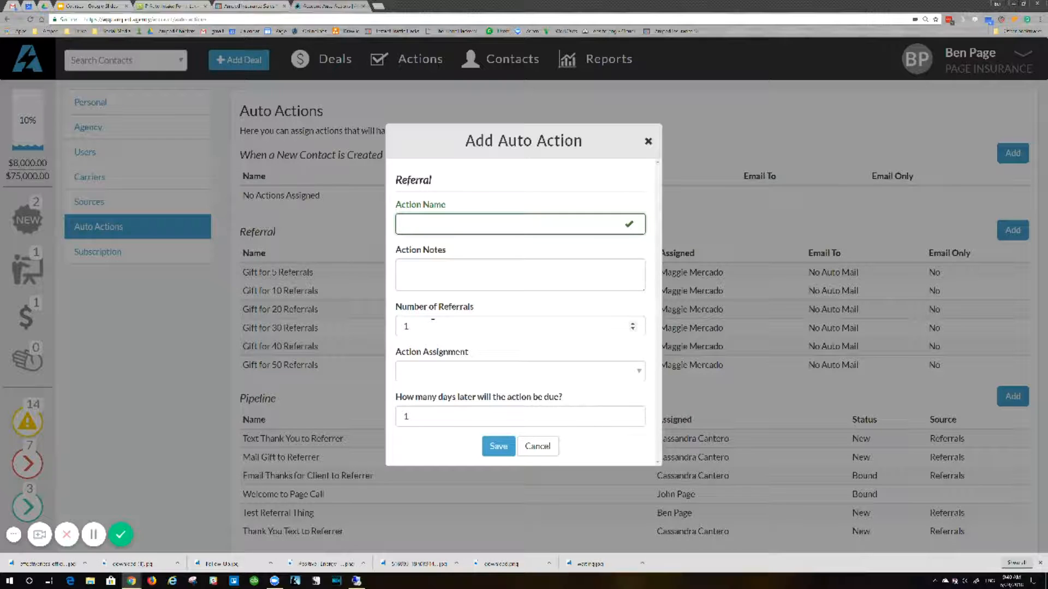
{"action": "left_click", "coordinate": [537, 446]}
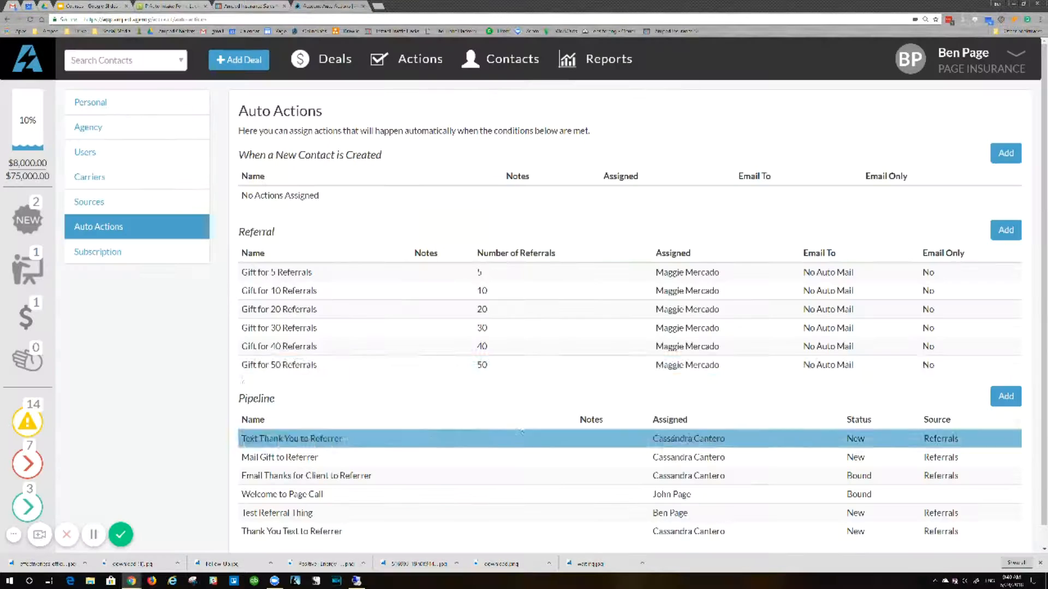
{"action": "left_click", "coordinate": [390, 276]}
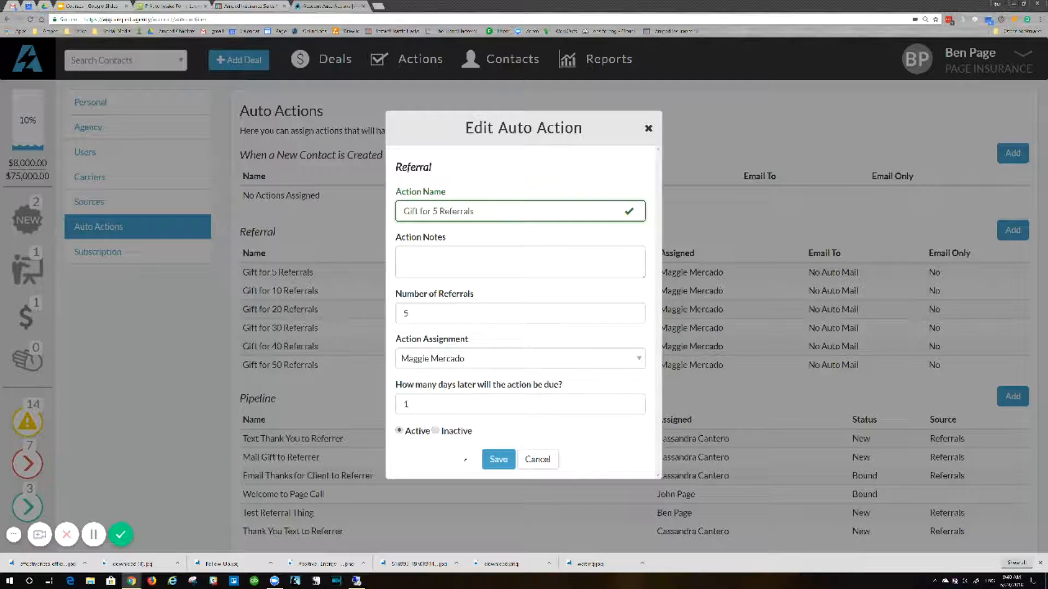
{"action": "left_click", "coordinate": [544, 463]}
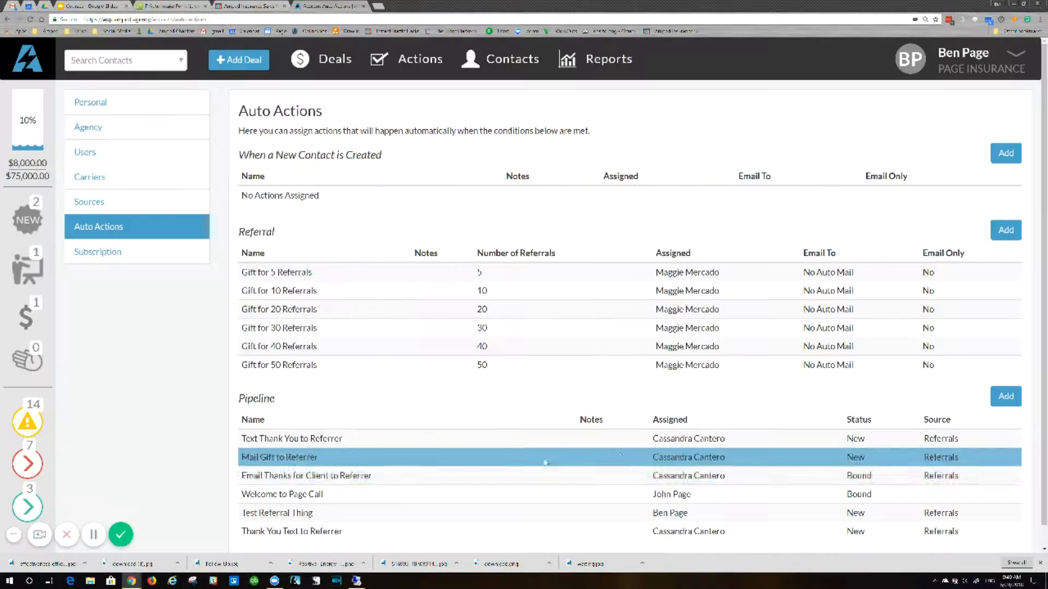